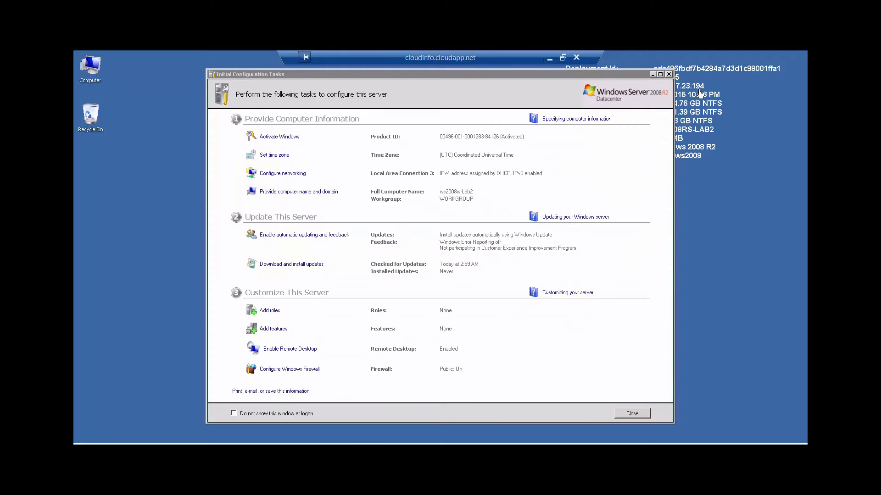
Close Initial Configuration Tasks, examine the DBs1 and DBs2 folders on the DBs (Z:) drive, and close the open windows
drag(573, 73, 479, 81)
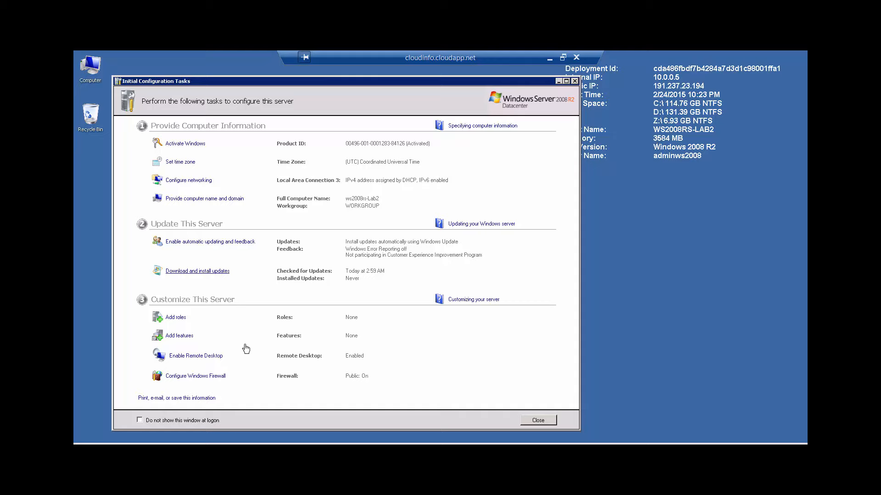
click(574, 82)
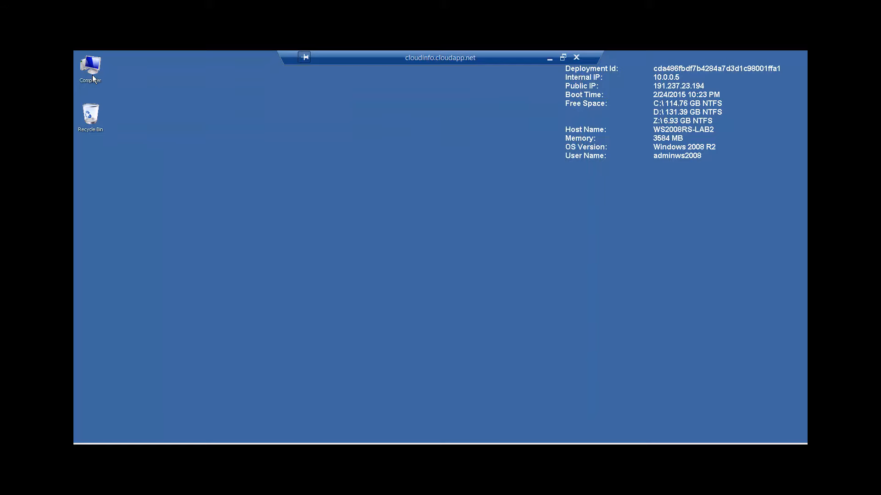
double_click(92, 75)
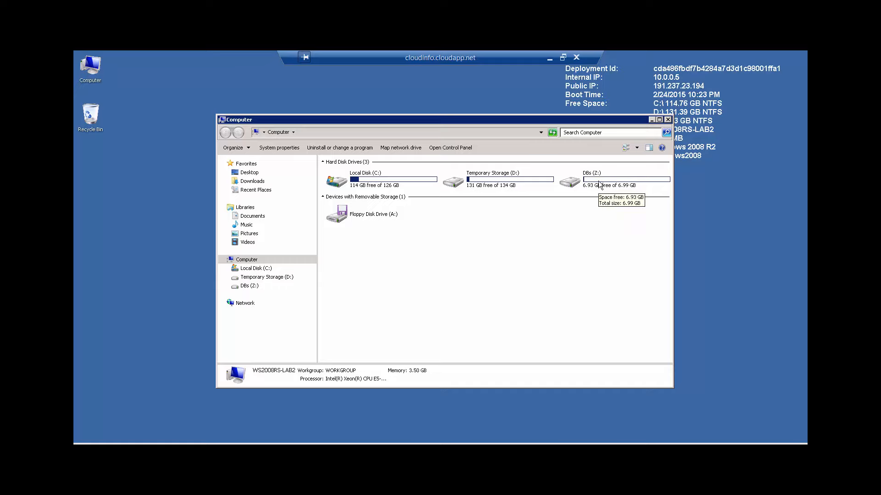
double_click(599, 184)
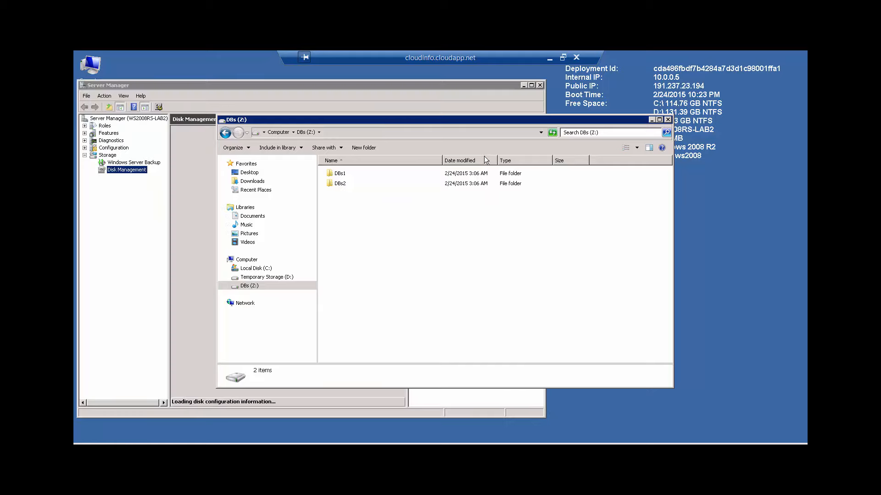
double_click(343, 174)
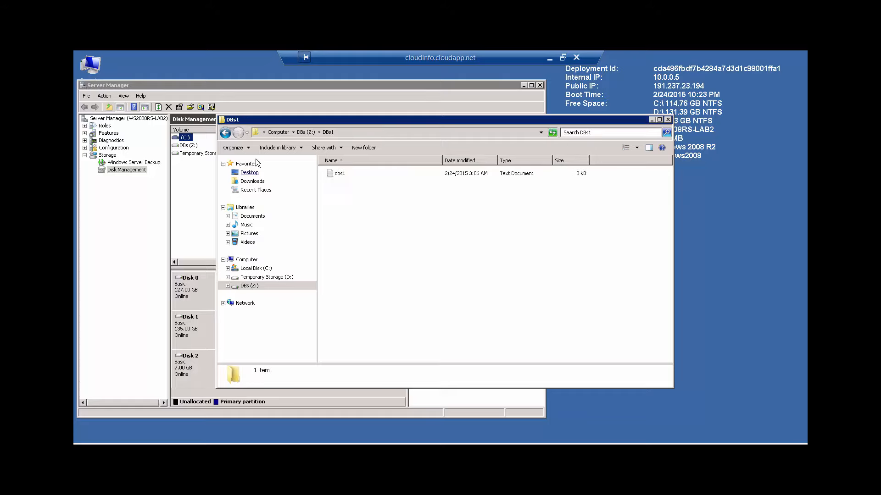
click(225, 133)
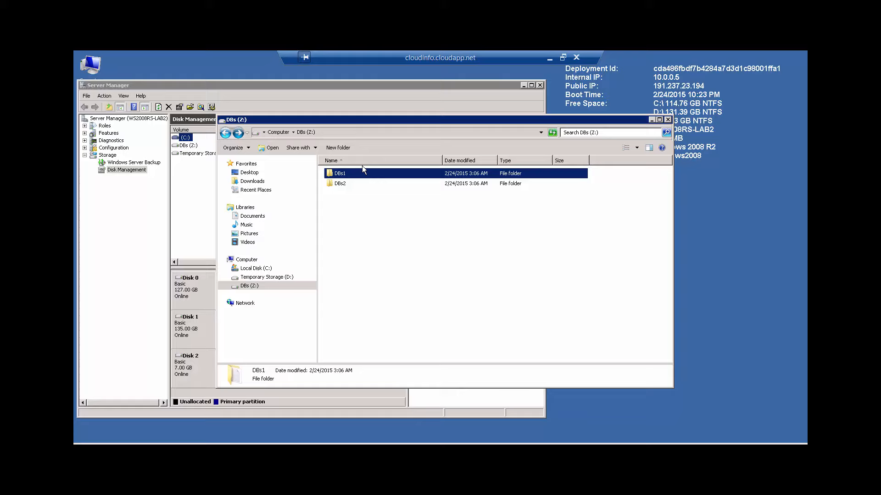
double_click(342, 185)
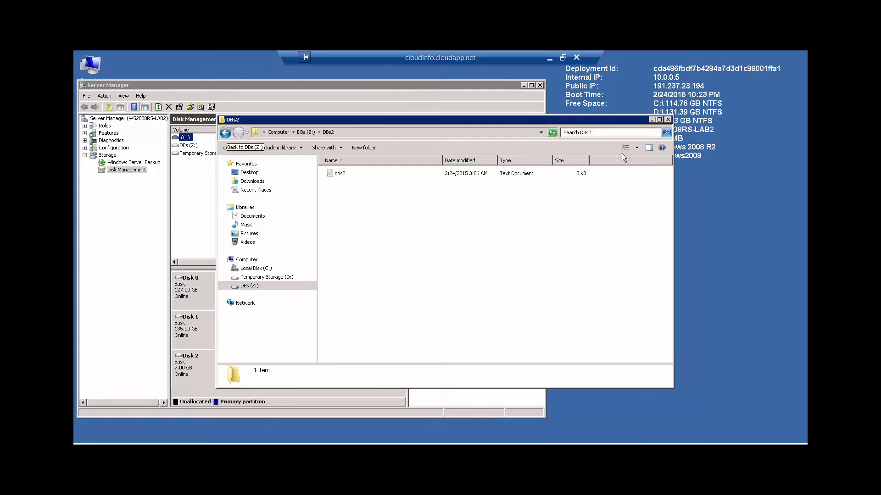
click(667, 120)
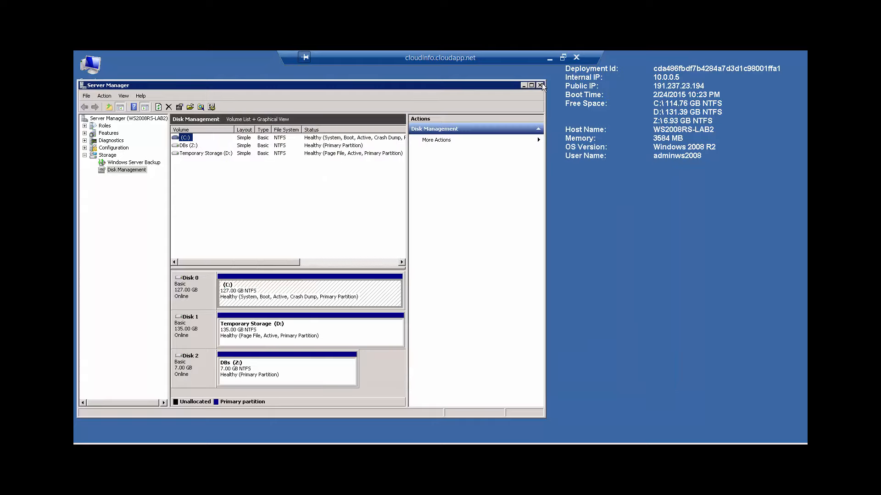
click(540, 85)
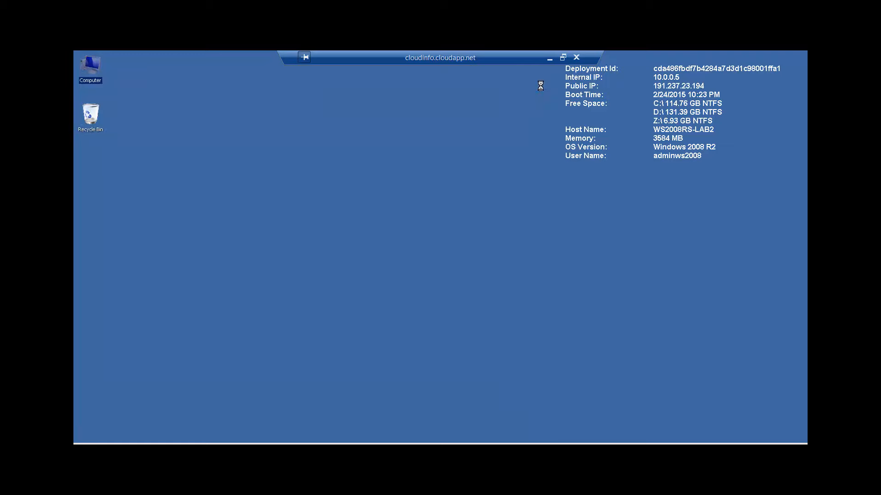
Switch to the Azure portal and select the ws2008rs-Lab2 virtual machine
click(550, 58)
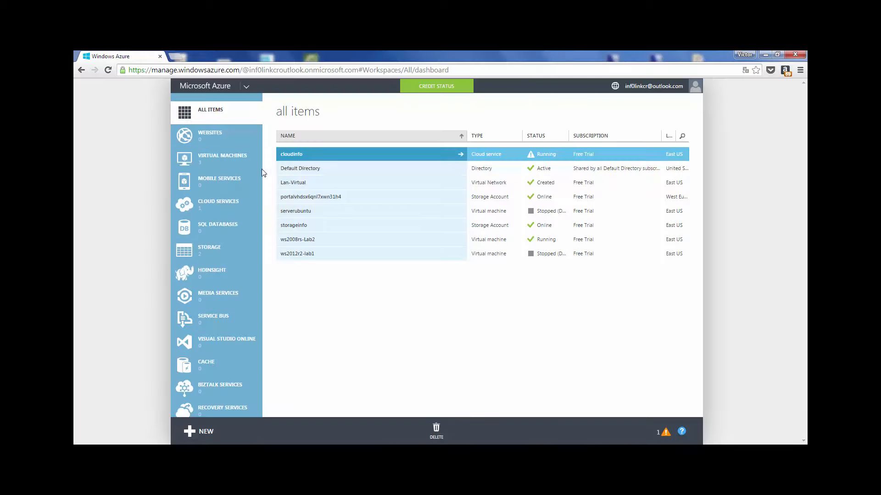
click(213, 156)
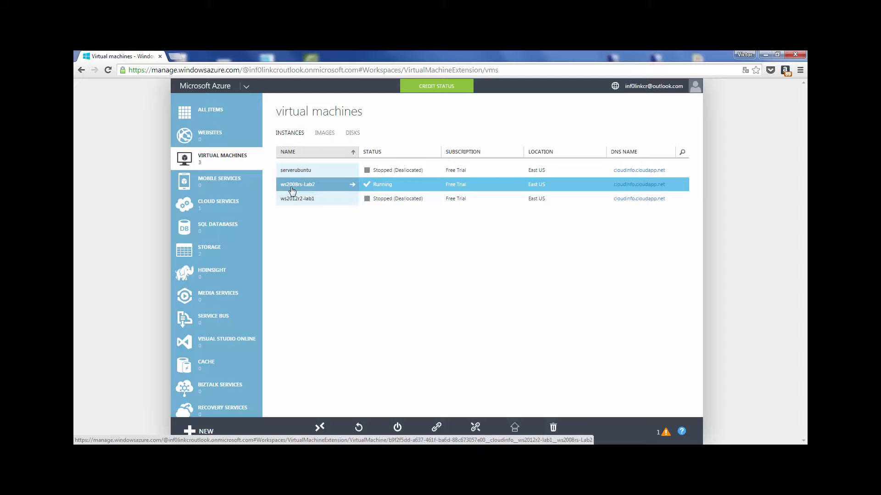
click(348, 186)
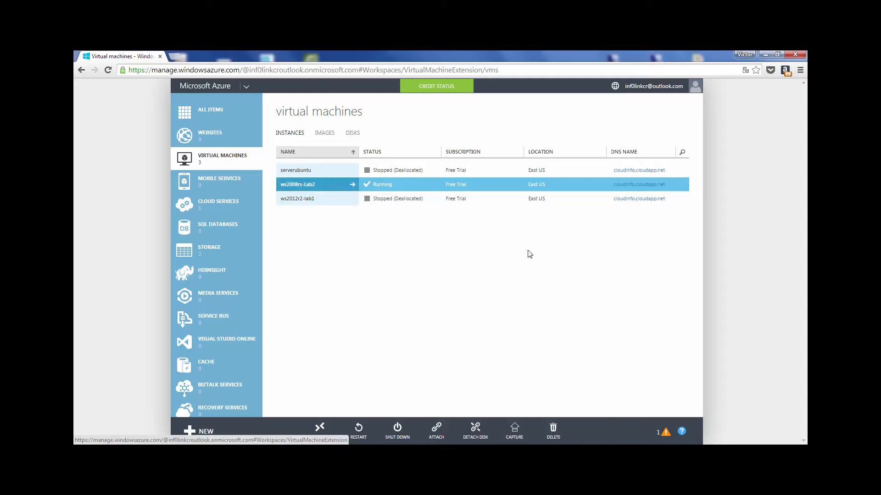
Check which disk can be detached from ws2008rs-Lab2 without detaching it, and review the list of virtual machine disks
click(477, 431)
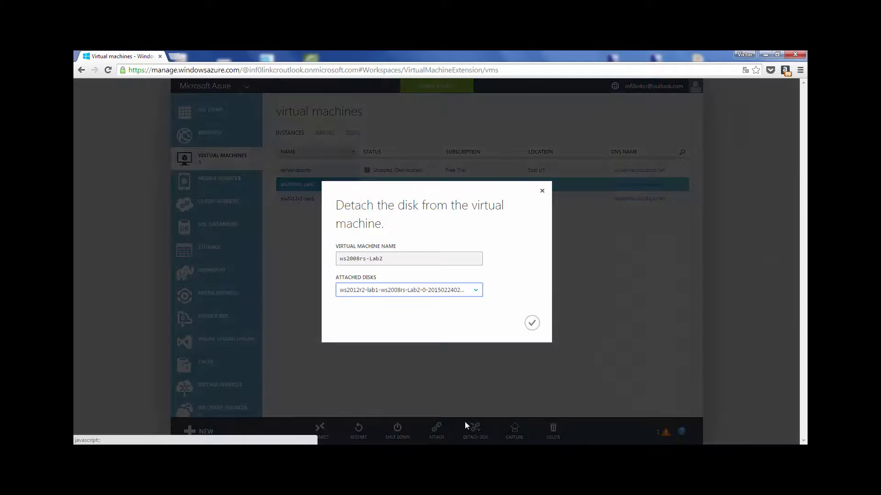
drag(389, 259, 341, 260)
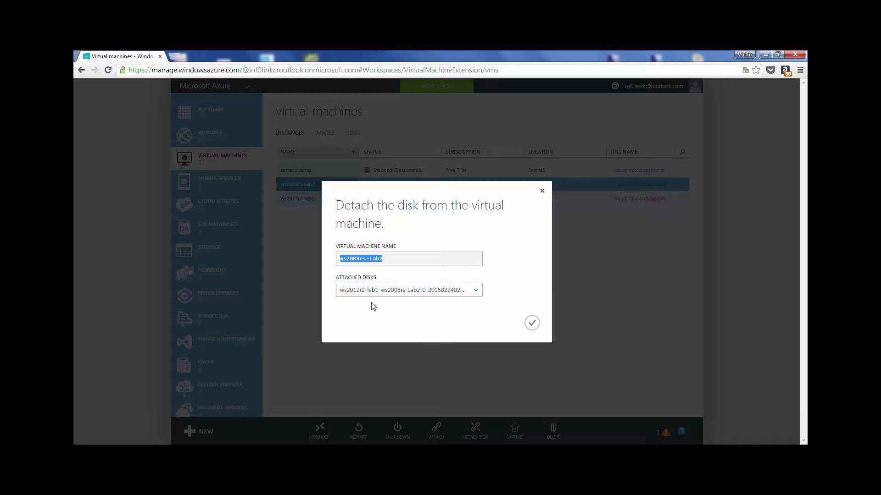
click(475, 292)
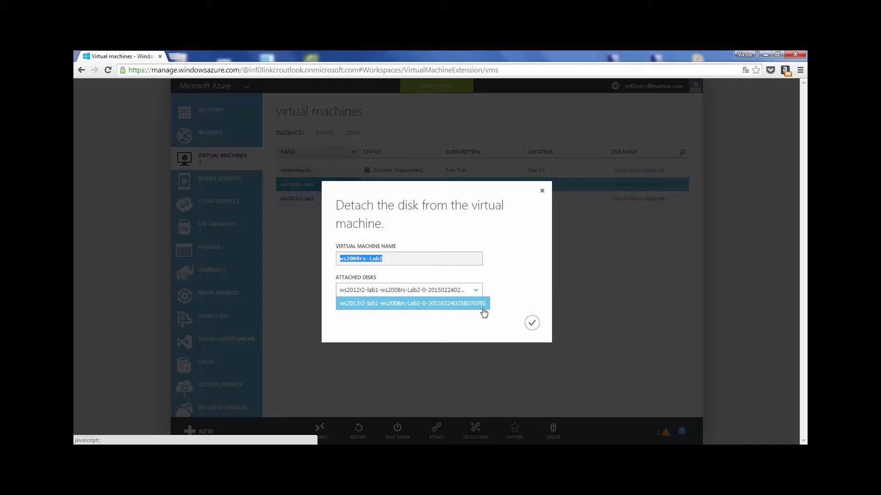
click(541, 191)
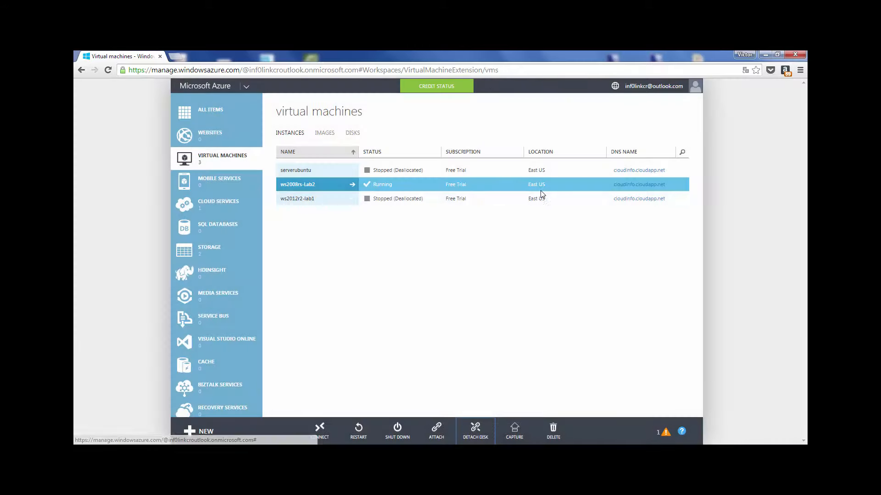
click(353, 134)
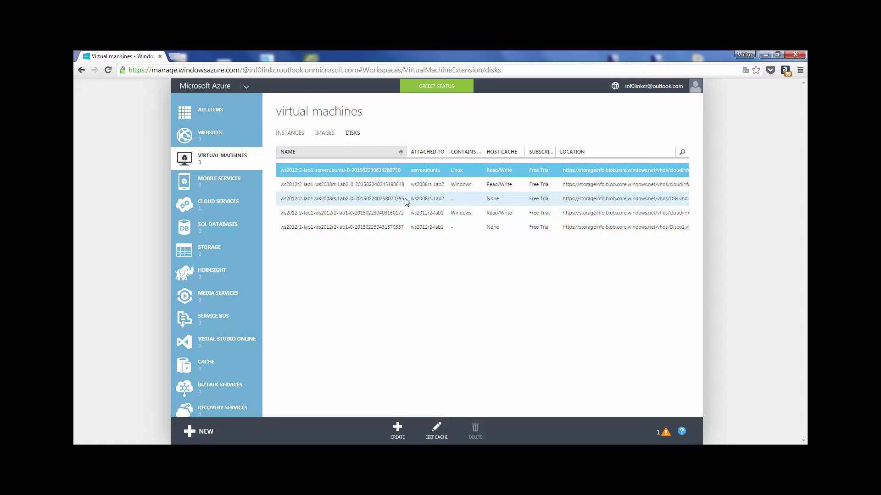
click(294, 133)
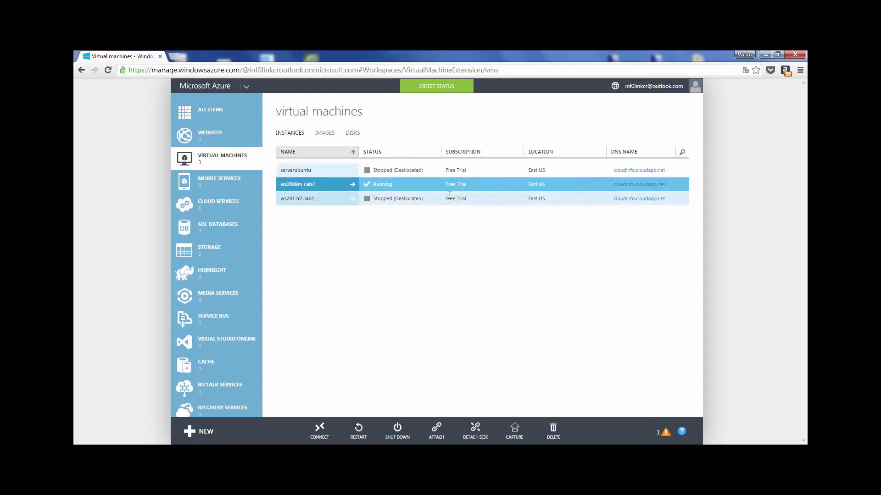
click(472, 431)
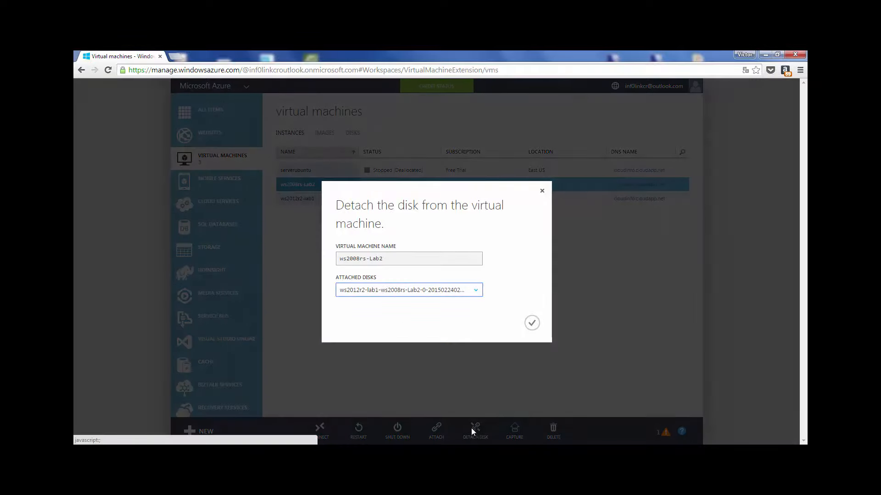
triple_click(395, 260)
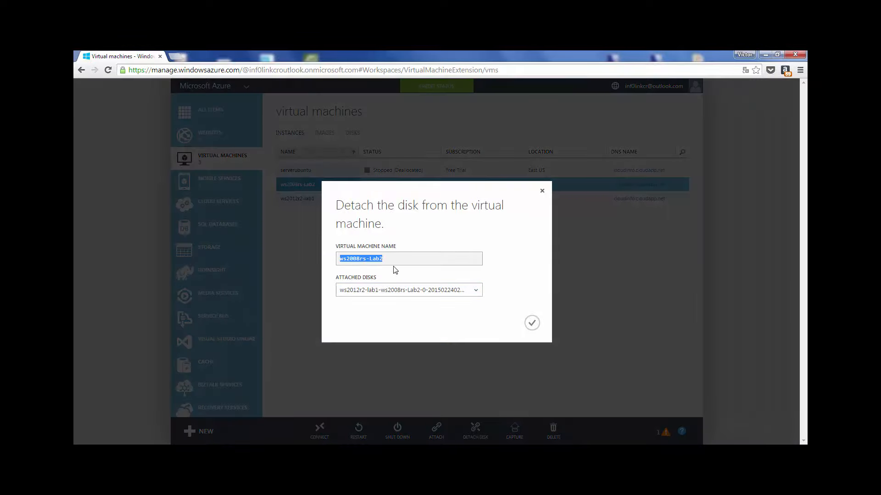
click(424, 261)
click(420, 293)
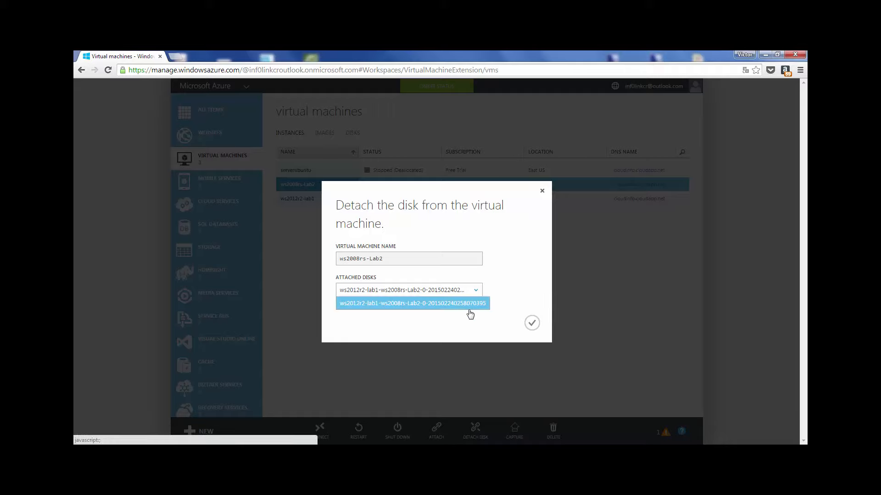
click(531, 324)
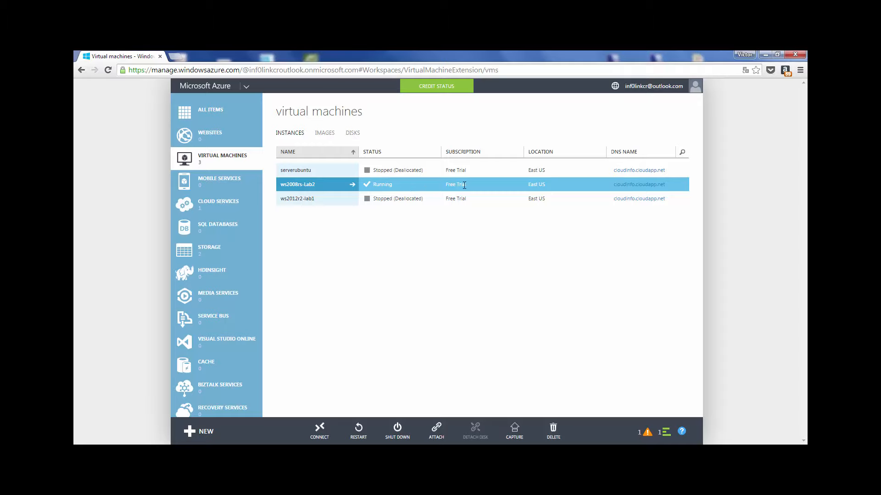
click(664, 433)
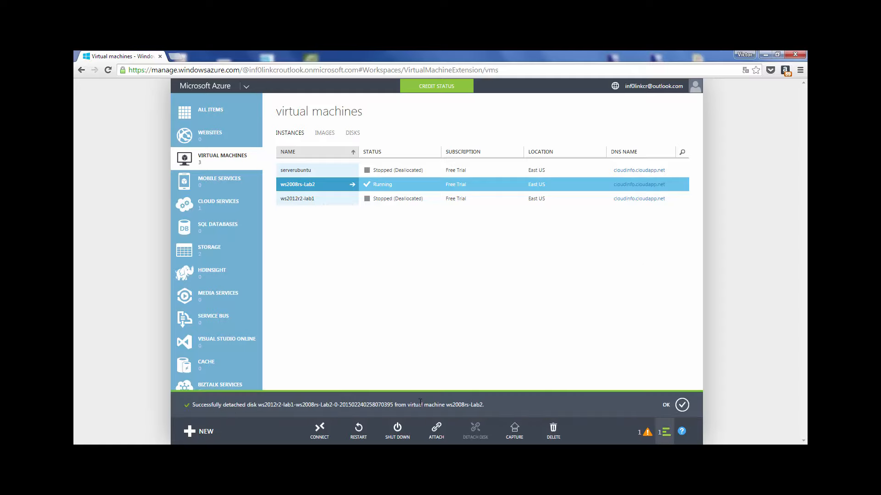
click(681, 407)
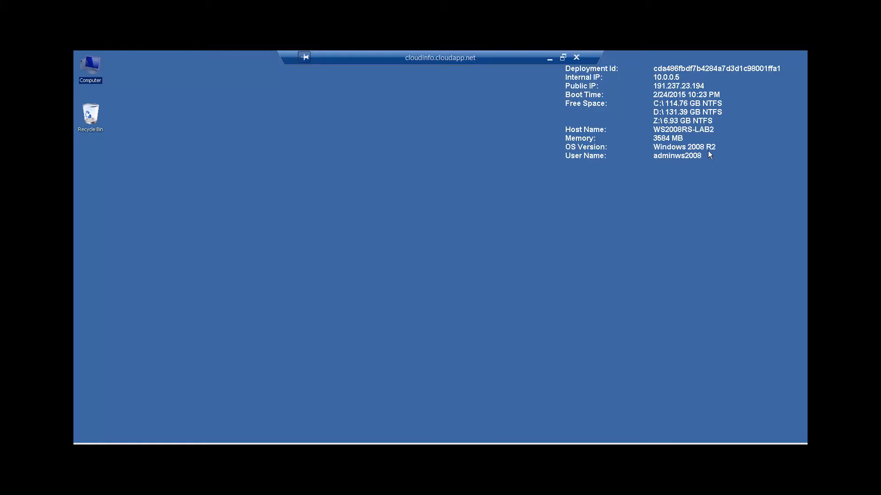
Check the hard disk drives listed in the remote desktop session, close the file window, and return to the Azure portal
double_click(90, 68)
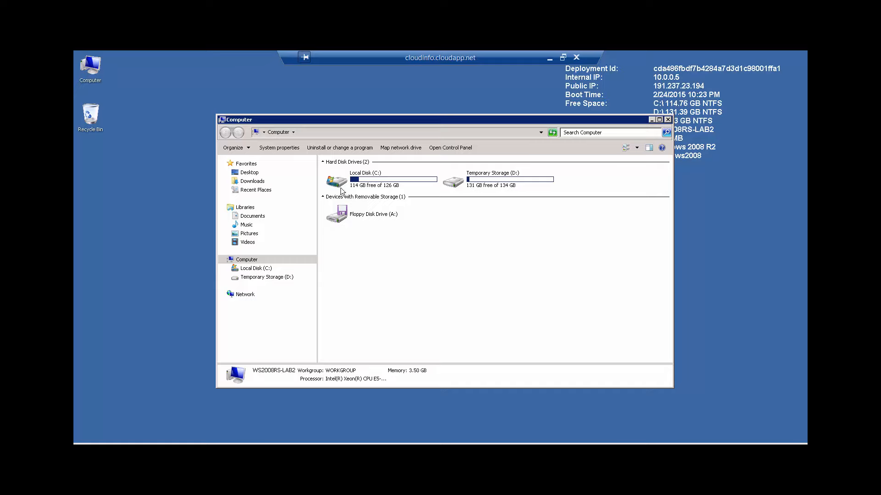
click(668, 120)
click(550, 60)
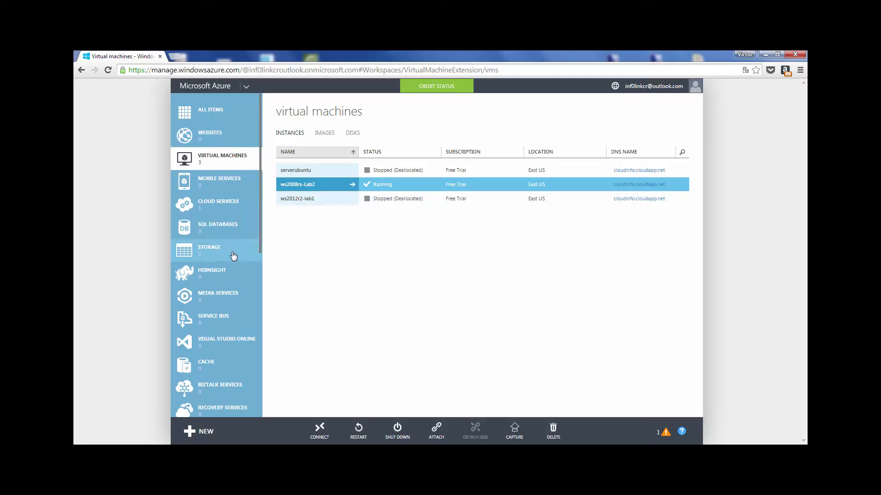
Open the vhds container in the storageinfo storage account and examine its stored disk files
click(209, 251)
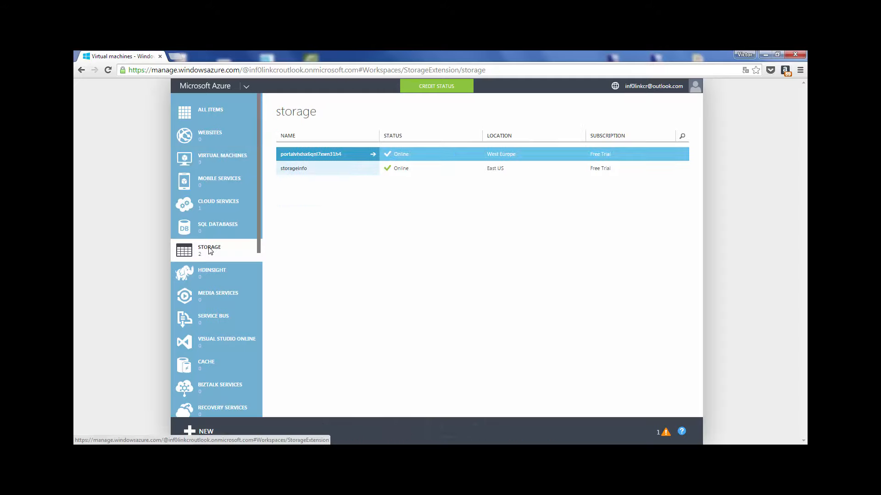
click(305, 171)
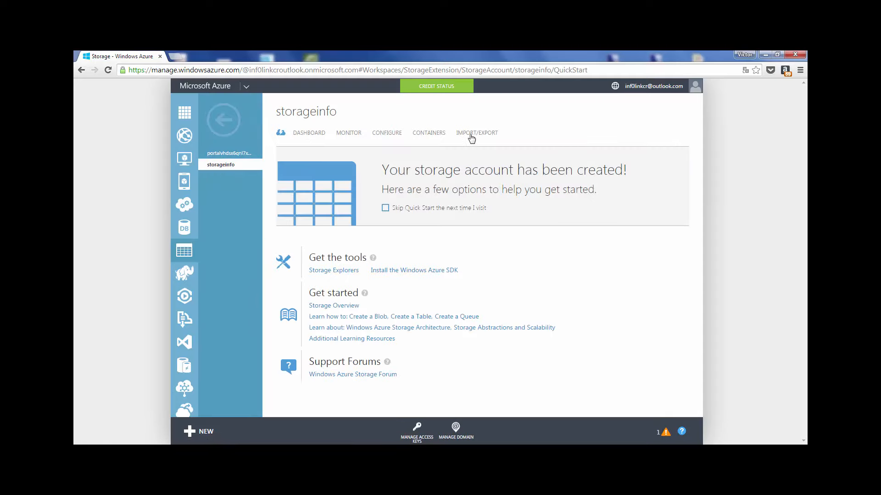
click(430, 136)
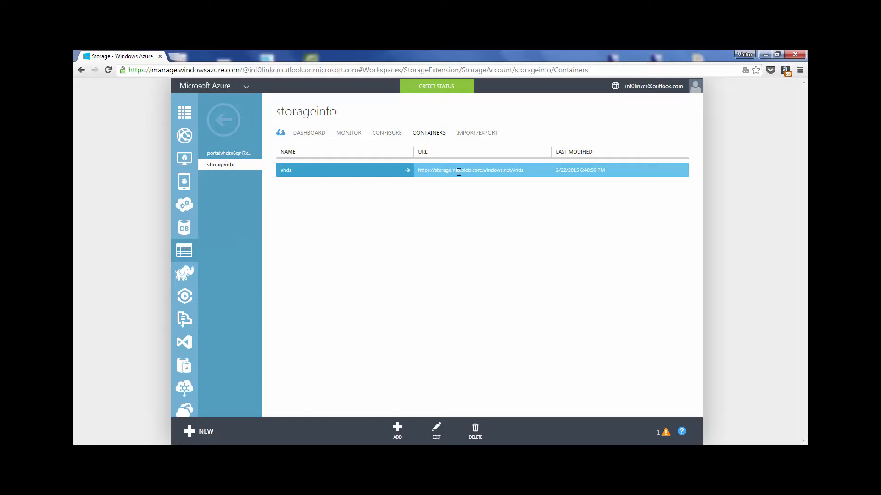
click(285, 170)
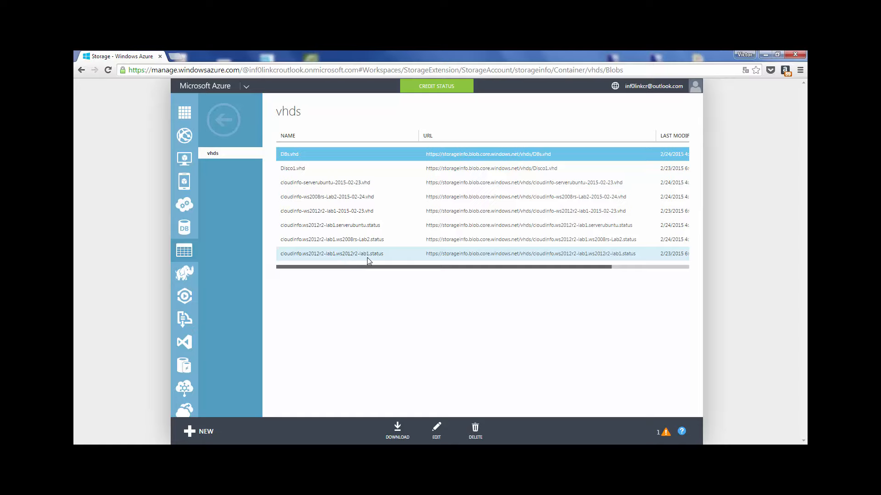
mouse_move(598, 260)
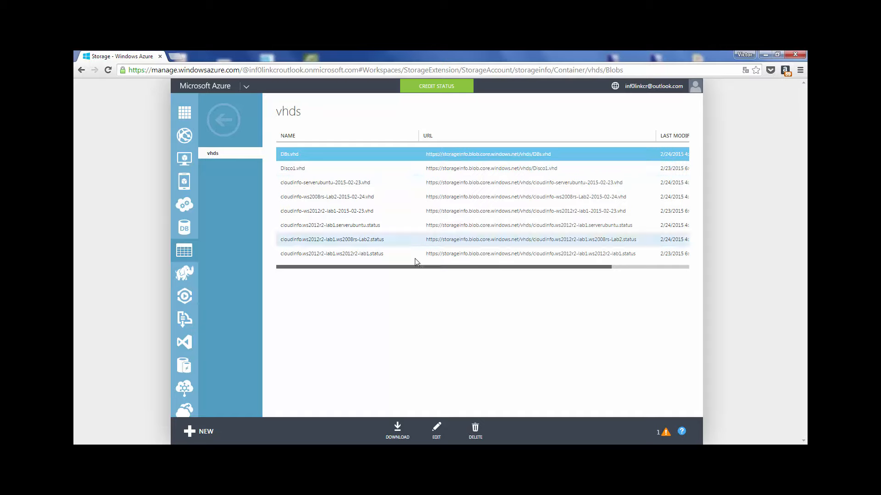
Leave the vhds container and return to the overview of all Azure items
click(228, 131)
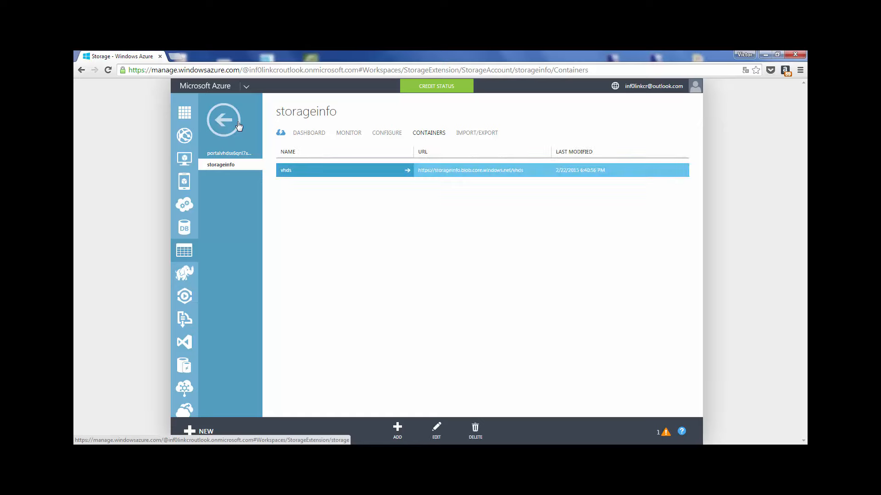
click(238, 126)
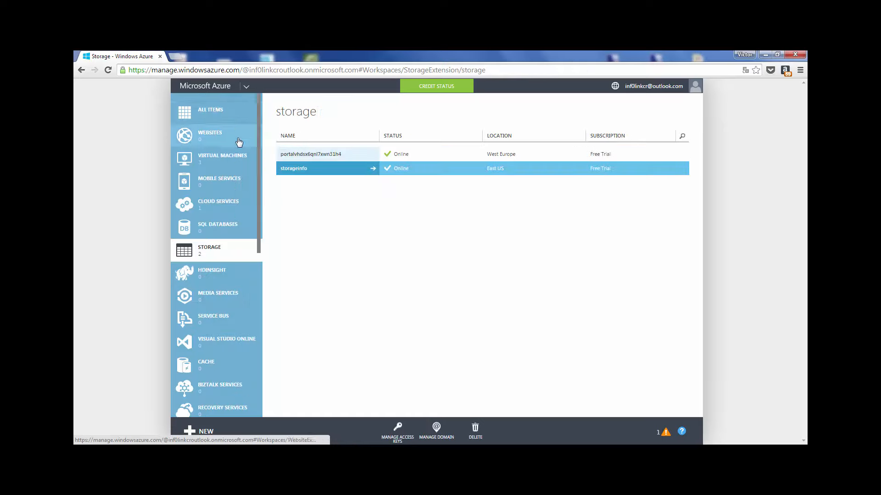
click(218, 161)
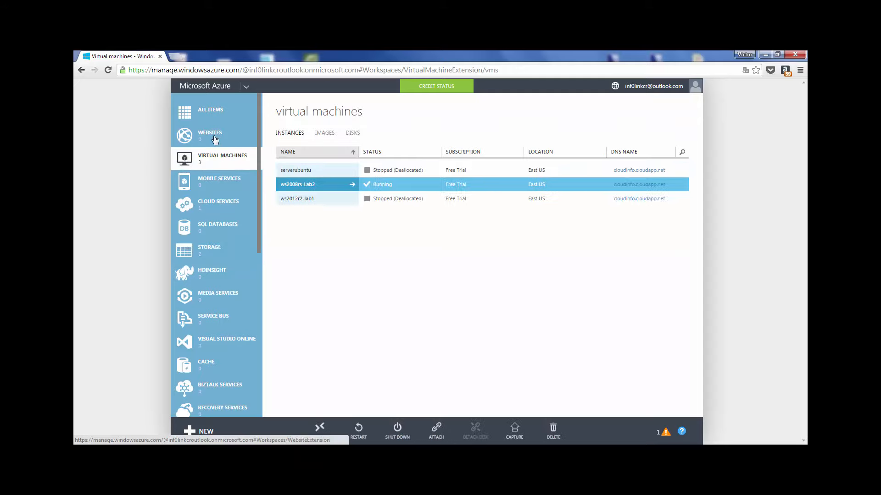
click(211, 112)
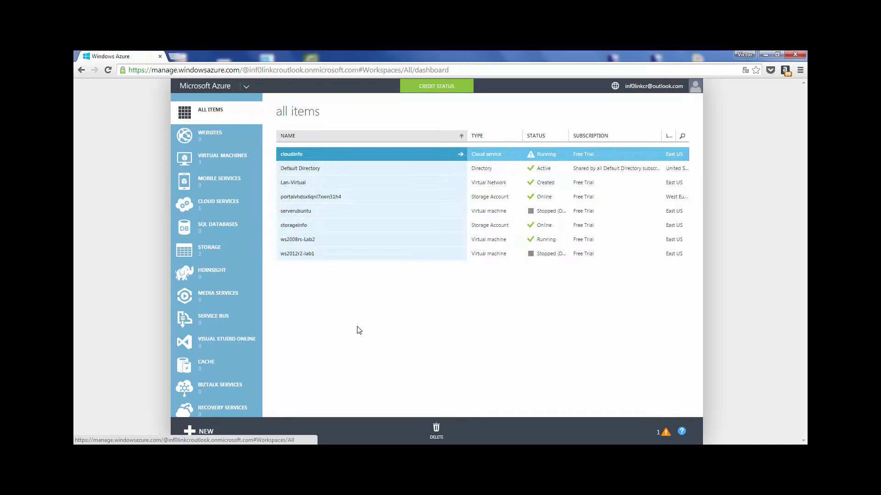